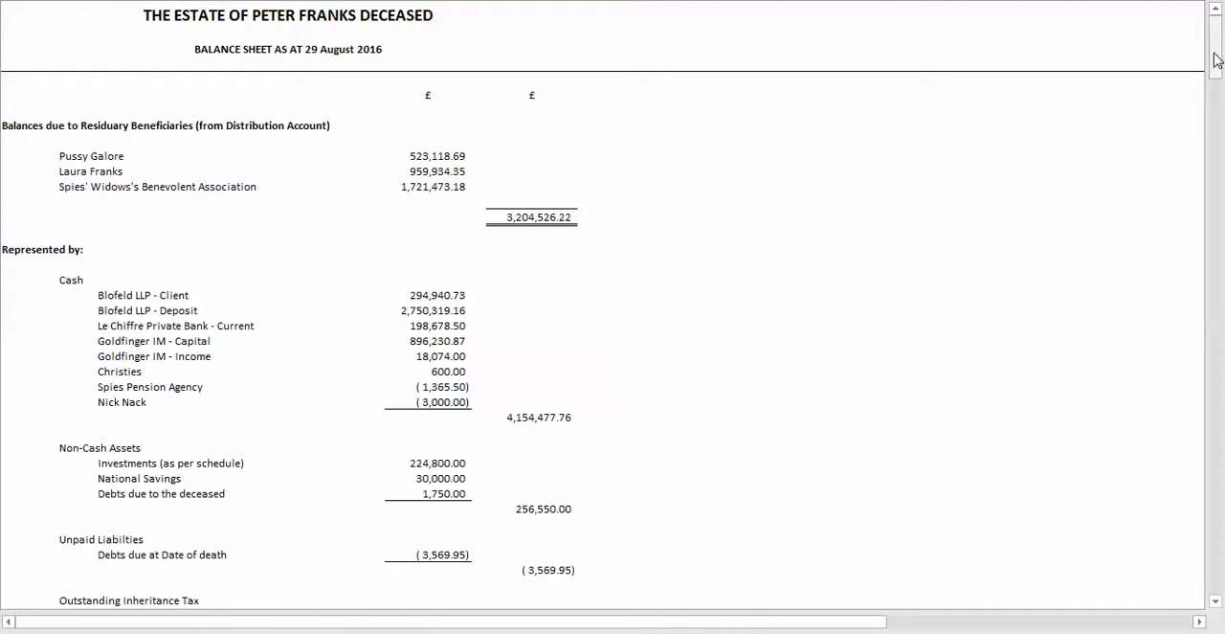
Step: Check the balance sheet down to its Imbalance line and open the Cash Balances report from Brightcel Home, dismissing the imbalance warning
{"action": "left_click_drag", "start_coordinate": [1216, 60], "coordinate": [1216, 93]}
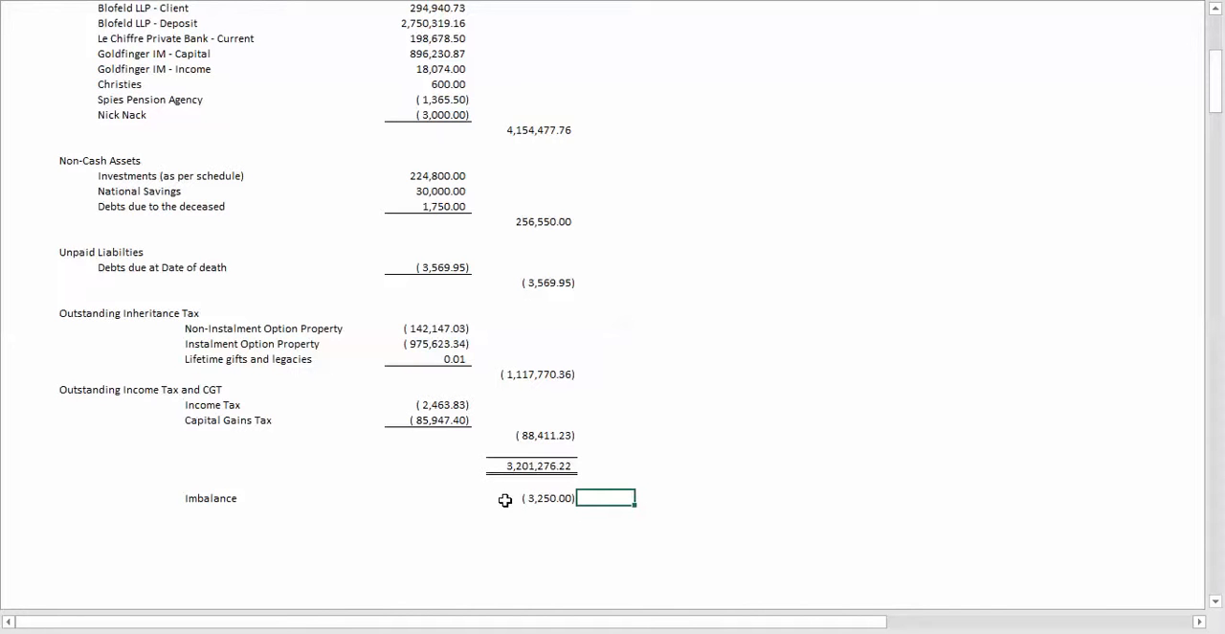
{"action": "right_click", "coordinate": [683, 364]}
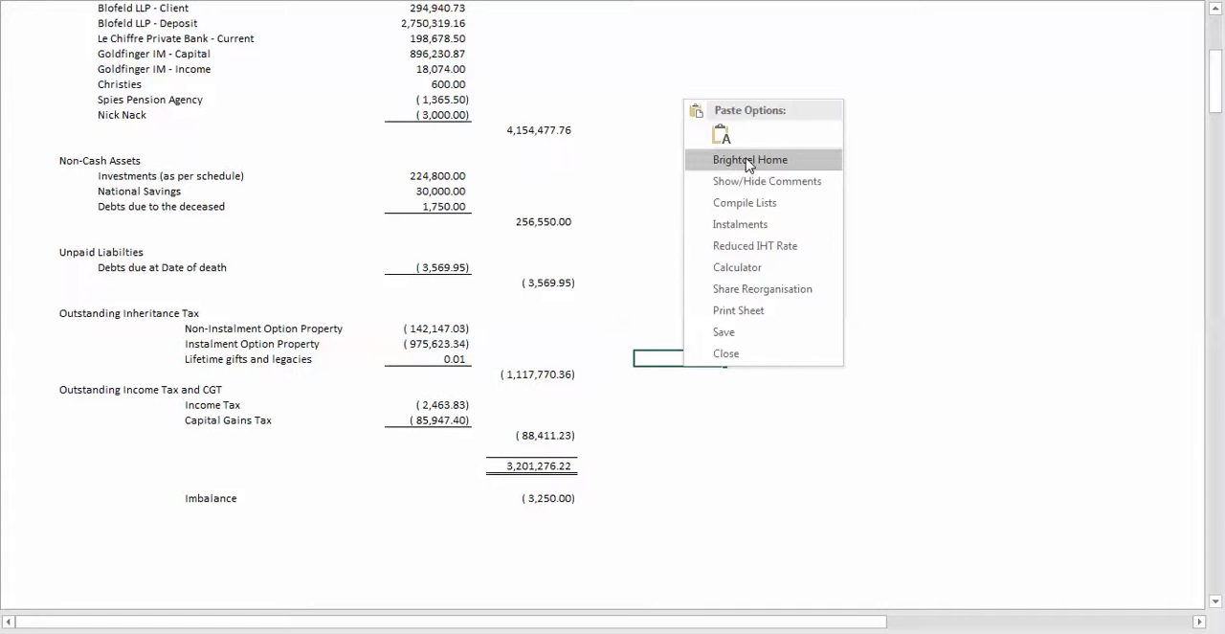
{"action": "left_click", "coordinate": [749, 160]}
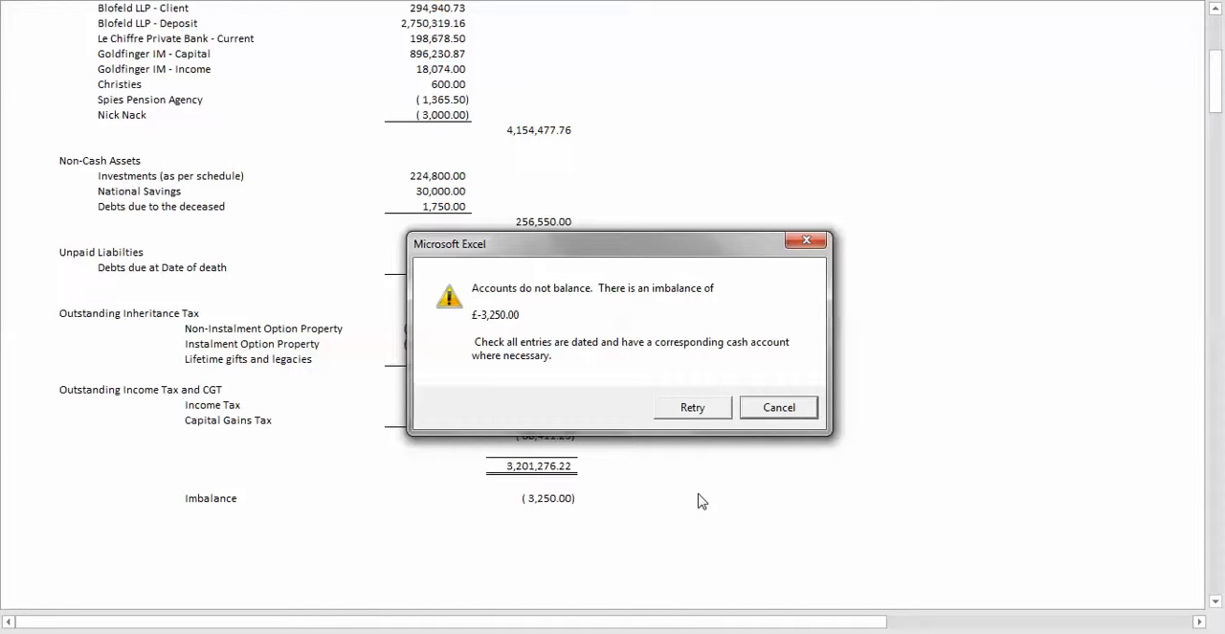
{"action": "left_click", "coordinate": [773, 408]}
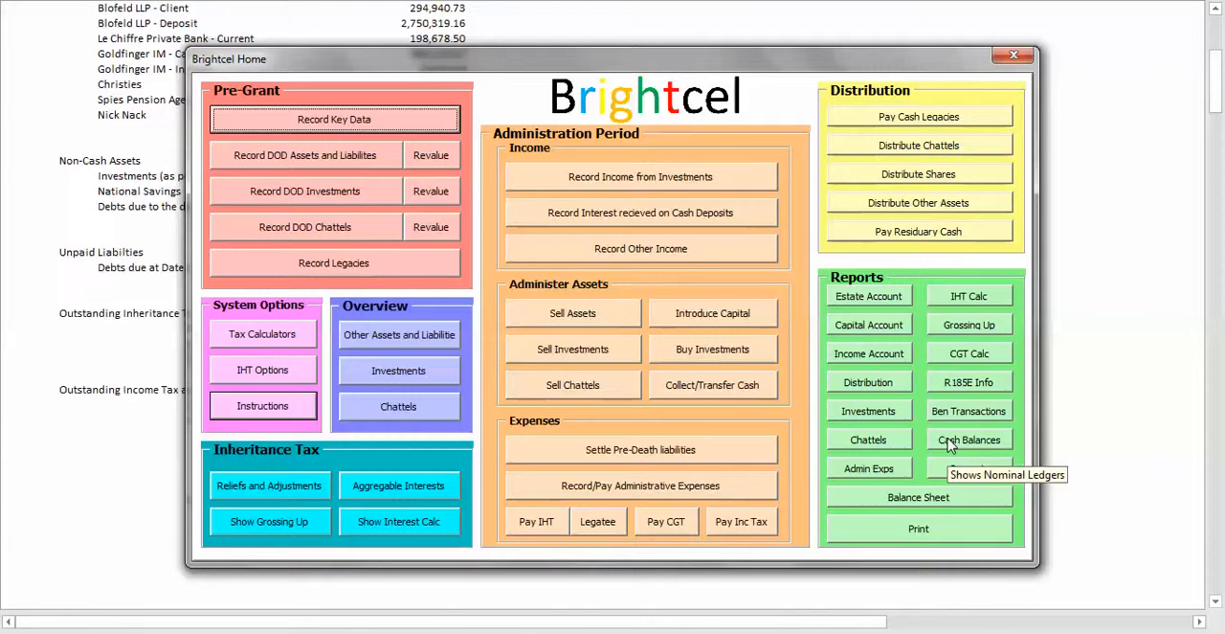
{"action": "left_click", "coordinate": [949, 442]}
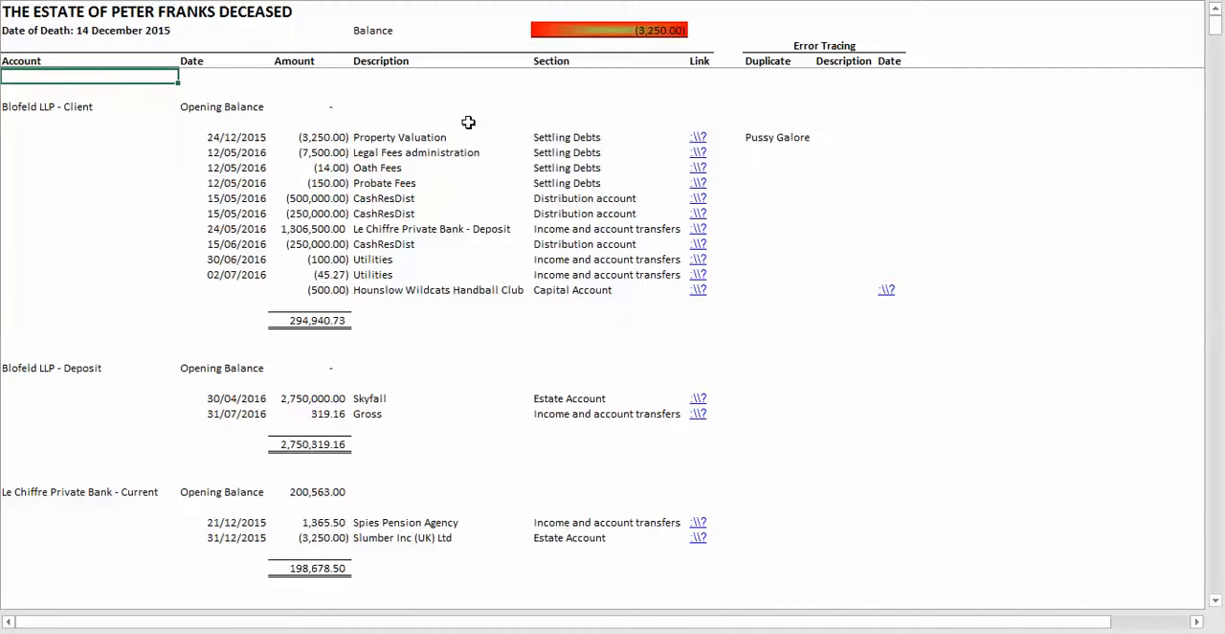
Step: Follow the ledger link for the duplicated Property Valuation entry and clear its Paid From account in the administration expenses
{"action": "left_click", "coordinate": [699, 140]}
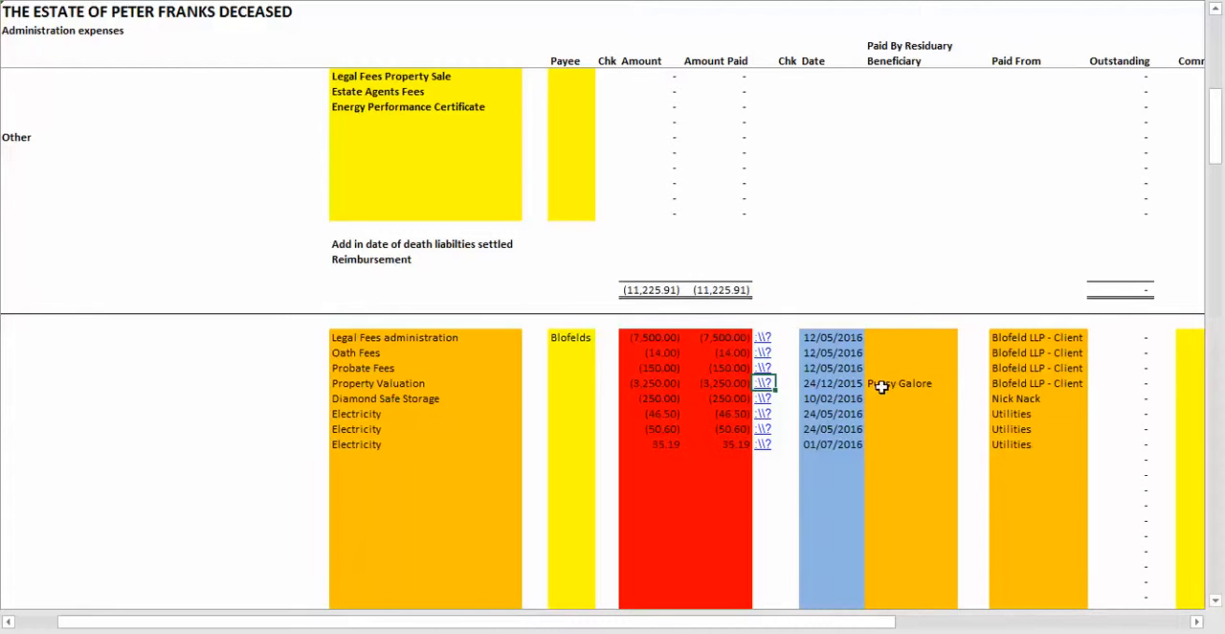
{"action": "left_click", "coordinate": [1017, 384]}
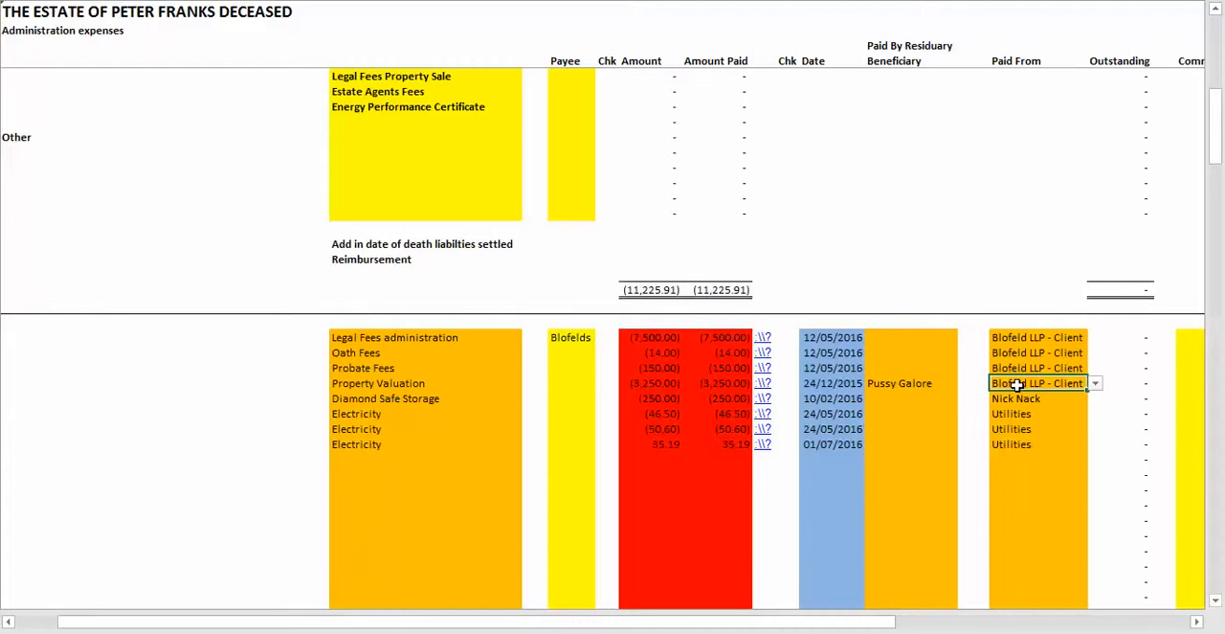
{"action": "key", "text": "Delete"}
{"action": "key", "text": "Down"}
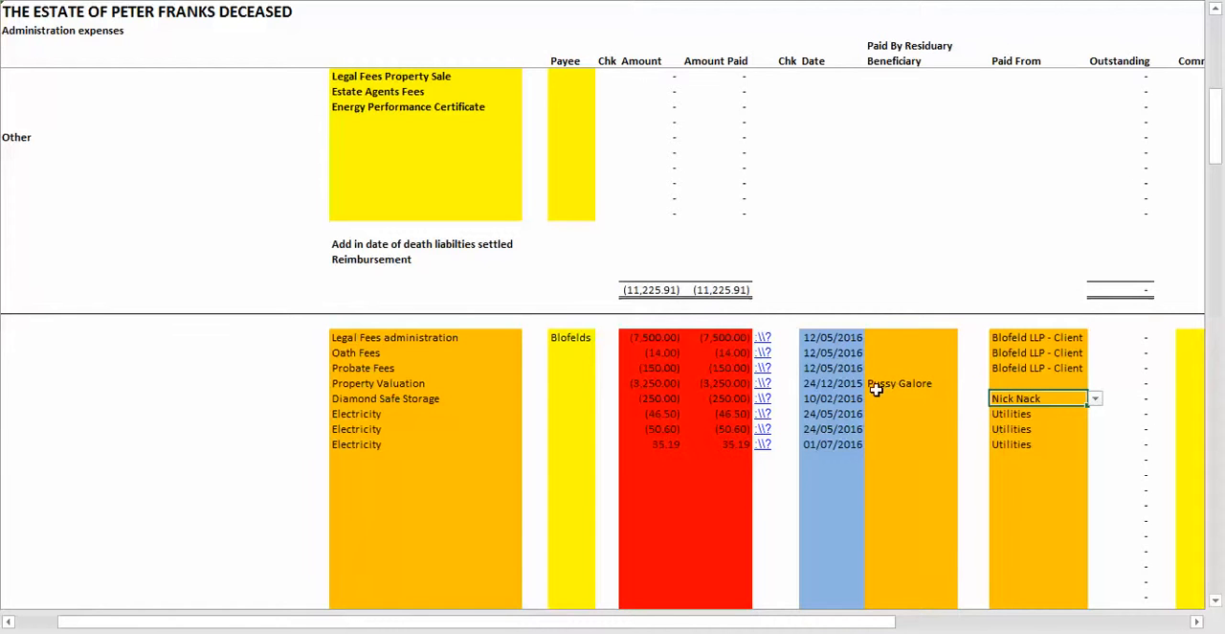
Step: Return to Brightcel Home and regenerate the Cash Balances report with the corrected expense
{"action": "right_click", "coordinate": [792, 383]}
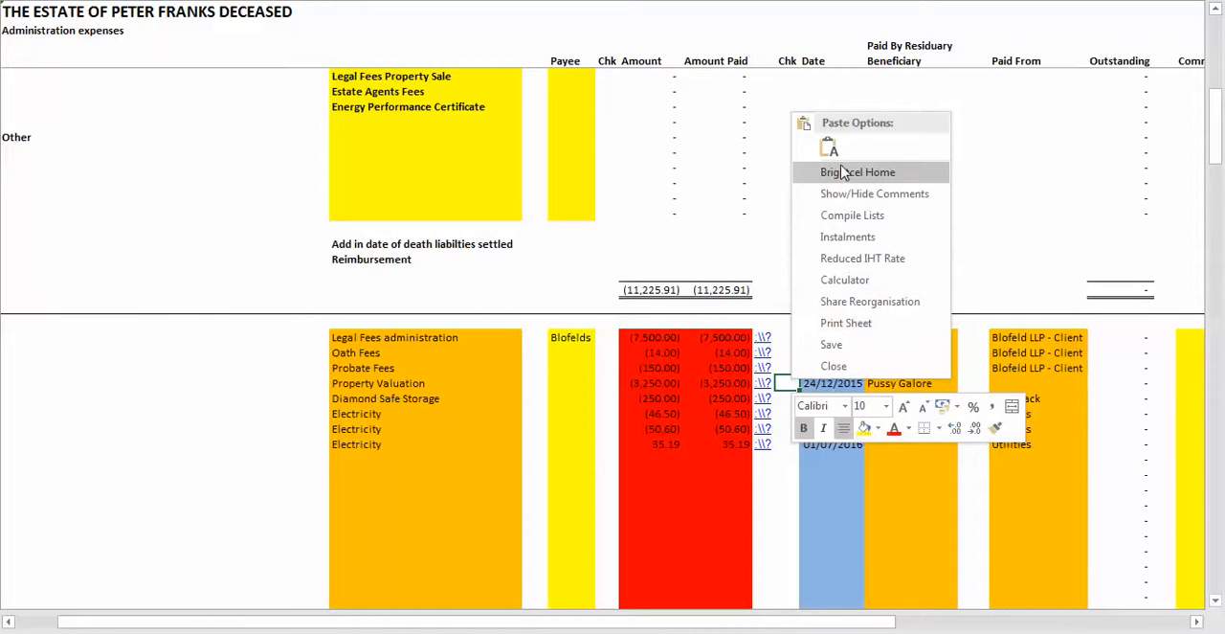
{"action": "left_click", "coordinate": [843, 172]}
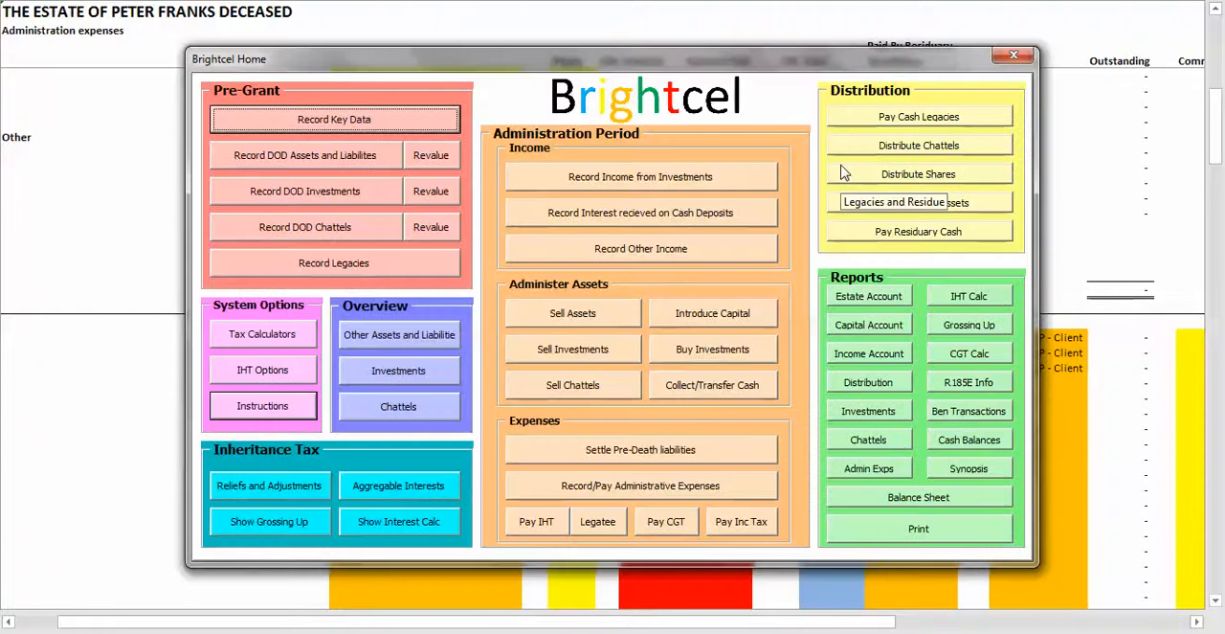
{"action": "left_click", "coordinate": [973, 446]}
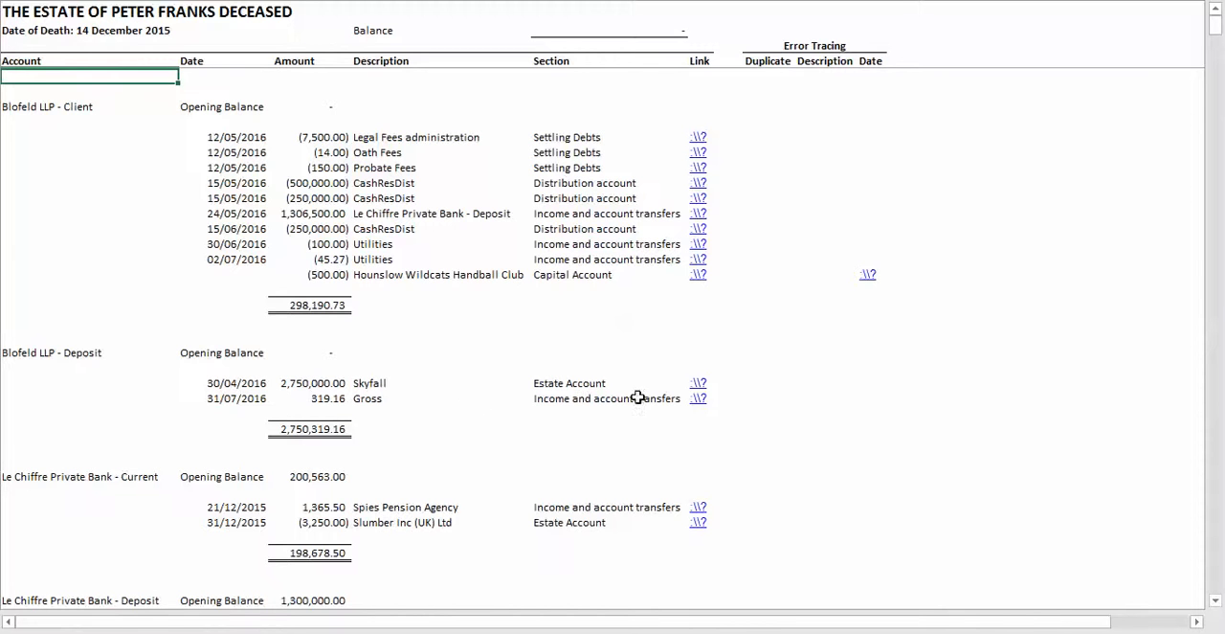
Step: Trace the Blofeld LLP - Deposit interest of 31/07/2016 to its source, set the amount to 316.19, and return to the cash ledger
{"action": "left_click", "coordinate": [698, 399]}
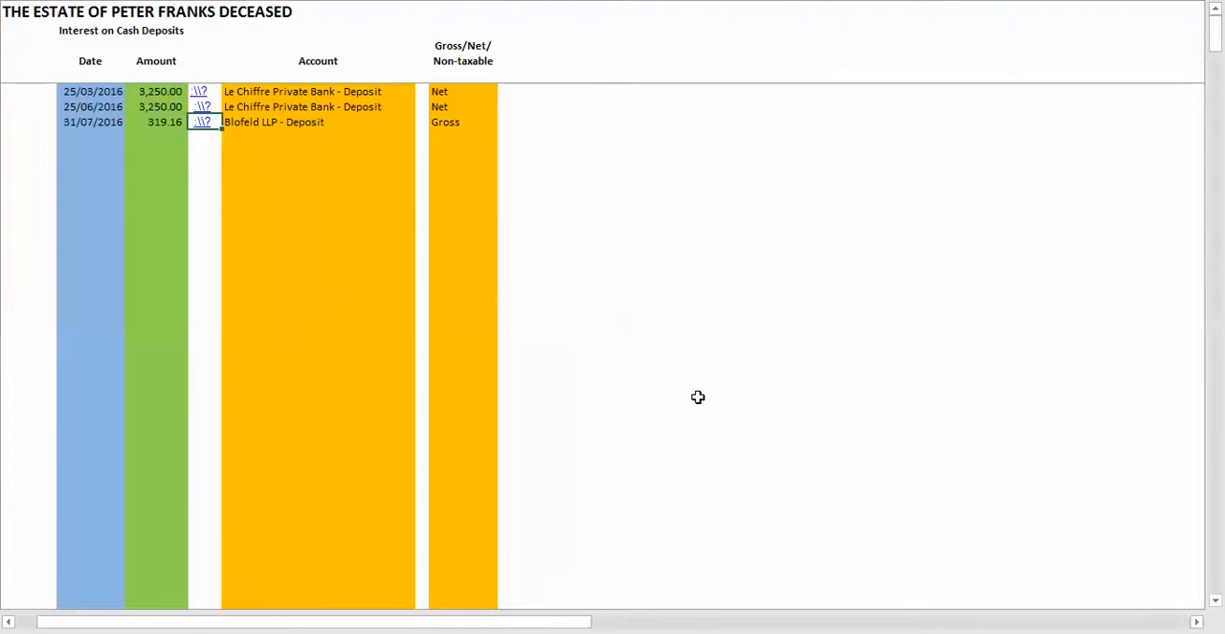
{"action": "left_click", "coordinate": [168, 124]}
{"action": "type", "text": "31"}
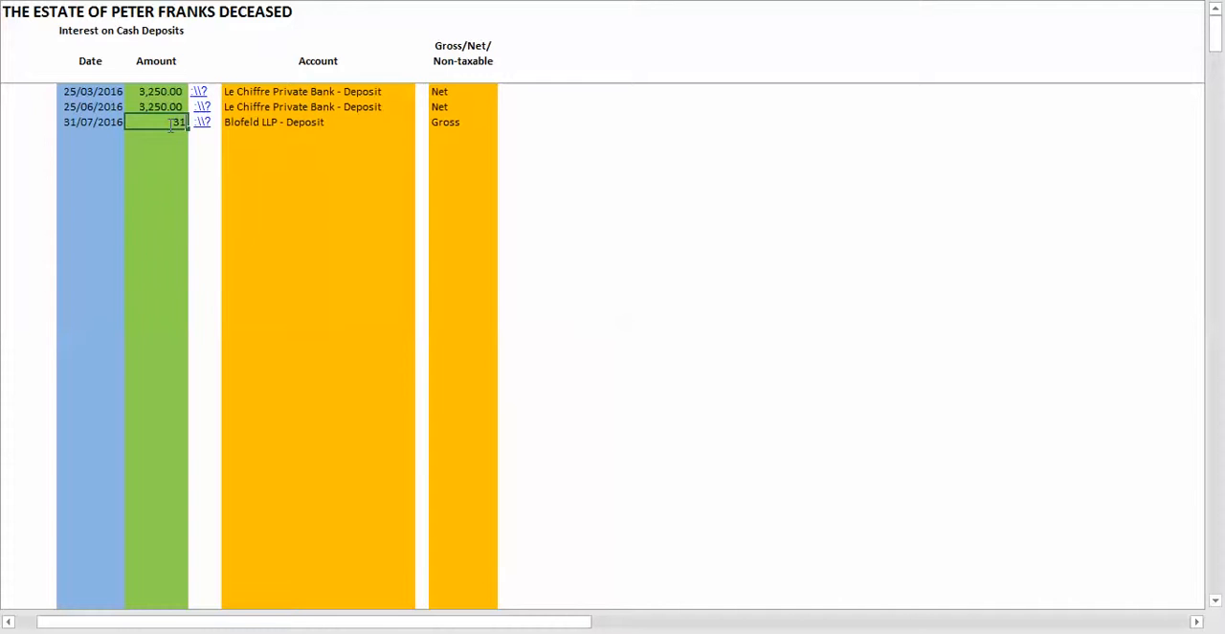
{"action": "type", "text": "6.19"}
{"action": "key", "text": "Tab"}
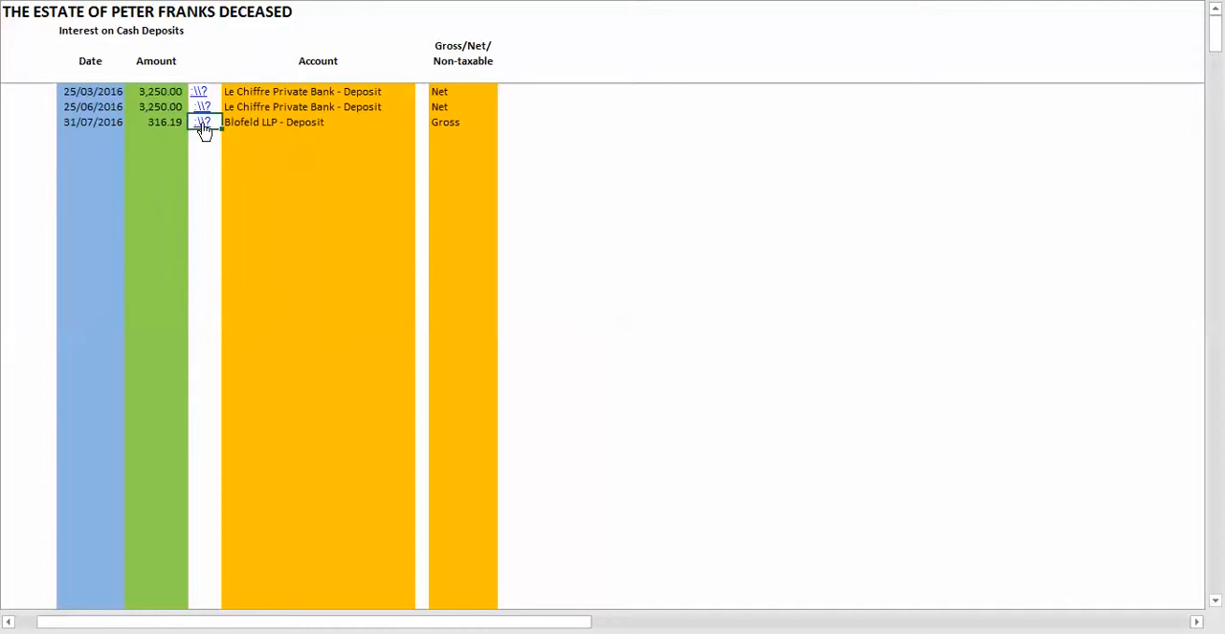
{"action": "left_click", "coordinate": [203, 124]}
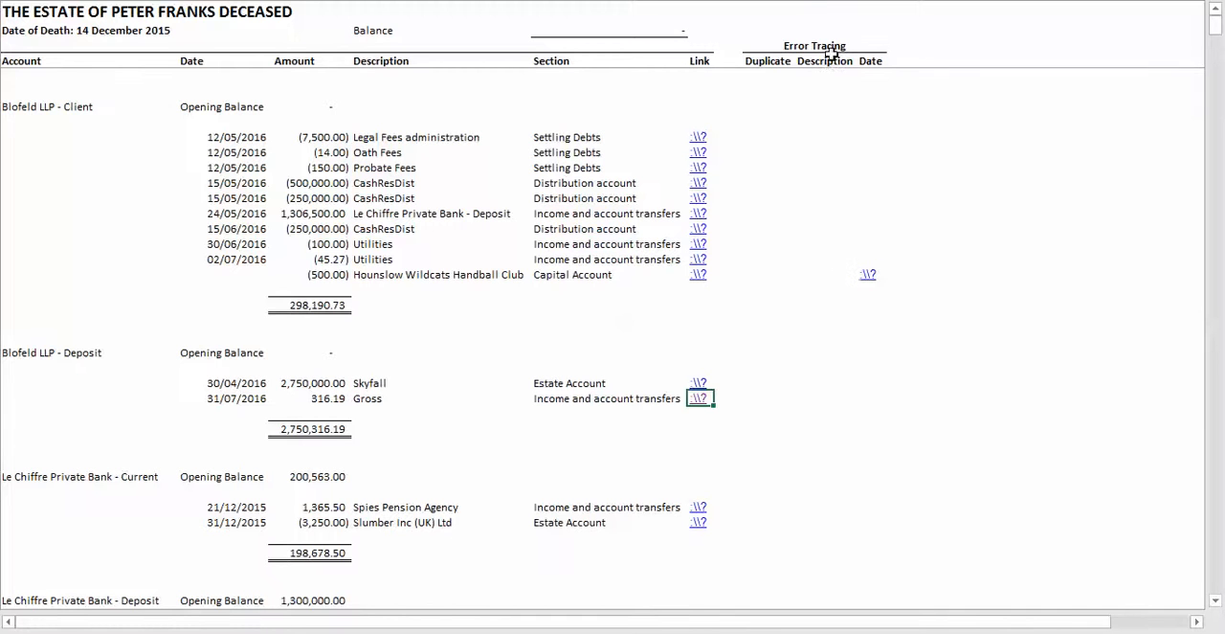
Step: Follow the missing-date link for the Hounslow Wildcats Handball Club legacy, enter the date 30/6/16, and return to the cash ledger
{"action": "left_click", "coordinate": [868, 277]}
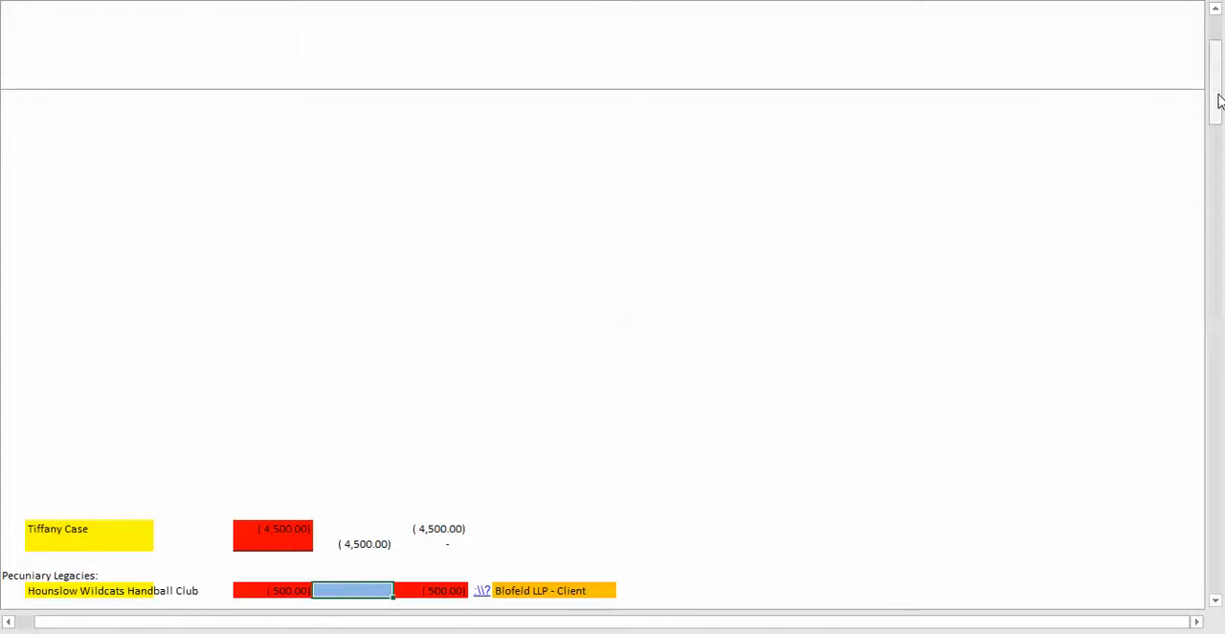
{"action": "left_click_drag", "start_coordinate": [1216, 101], "coordinate": [1217, 131]}
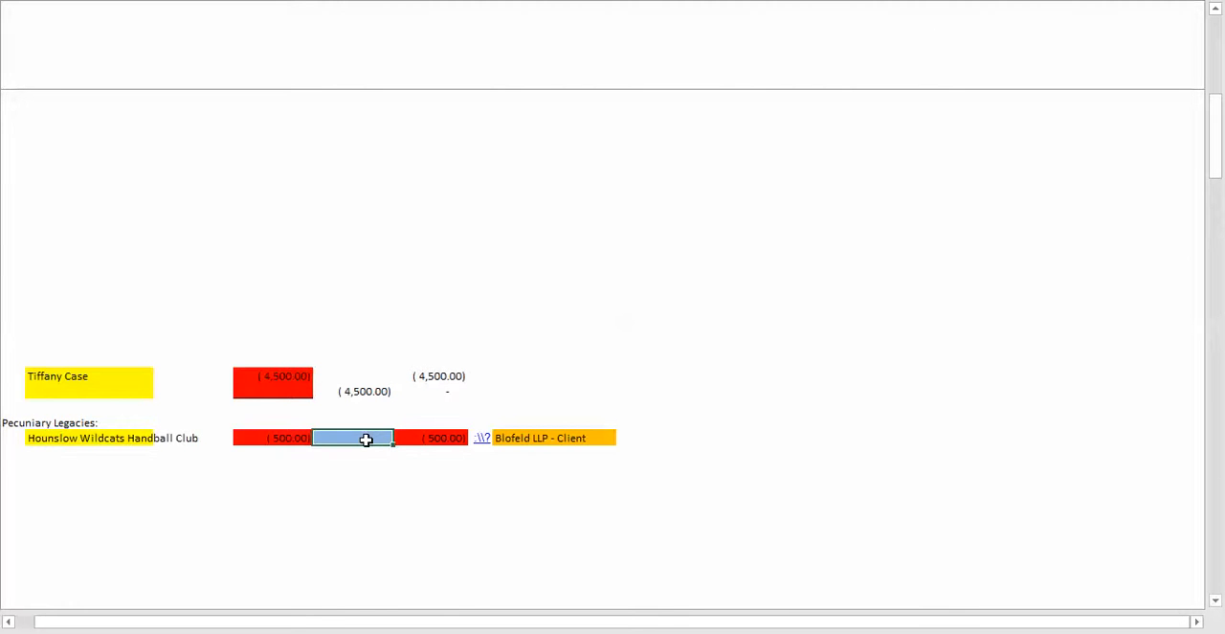
{"action": "type", "text": "31/6/"}
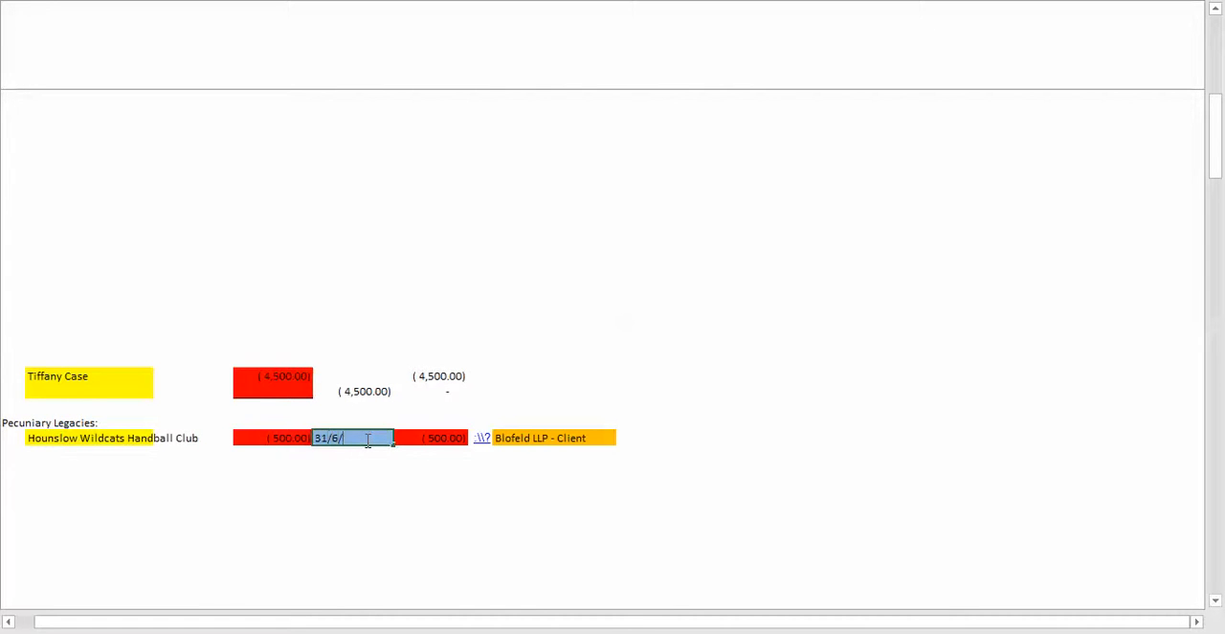
{"action": "key", "text": "BackSpace"}
{"action": "key", "text": "BackSpace"}
{"action": "key", "text": "BackSpace"}
{"action": "key", "text": "BackSpace"}
{"action": "type", "text": "0/6/16"}
{"action": "key", "text": "Tab"}
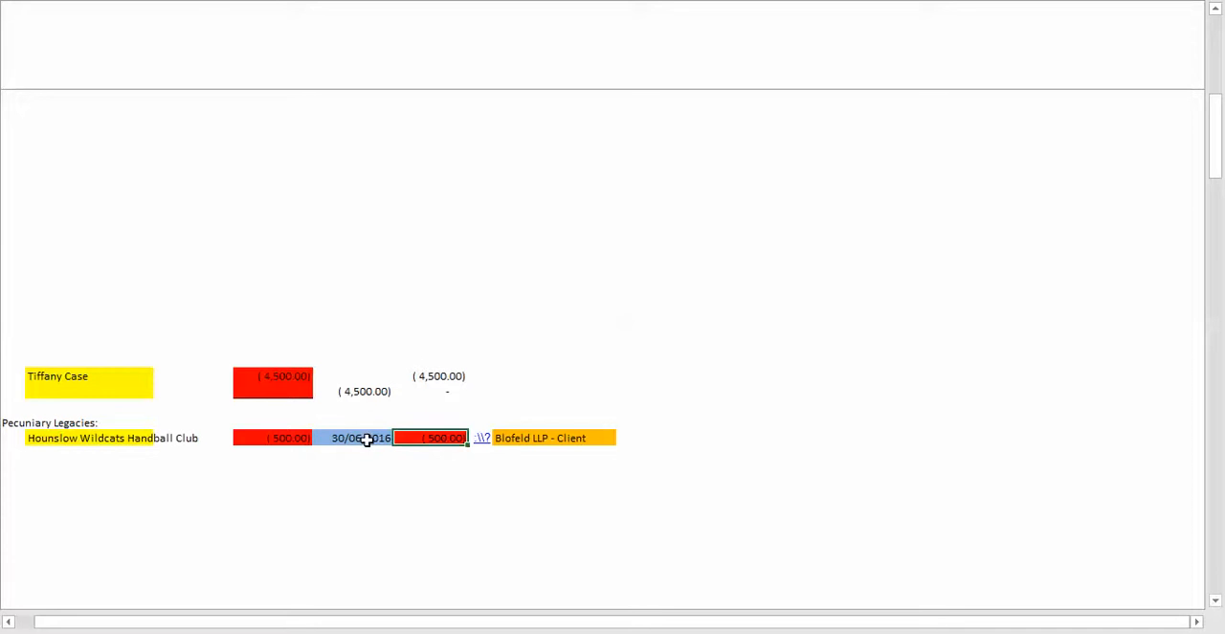
{"action": "left_click", "coordinate": [481, 441]}
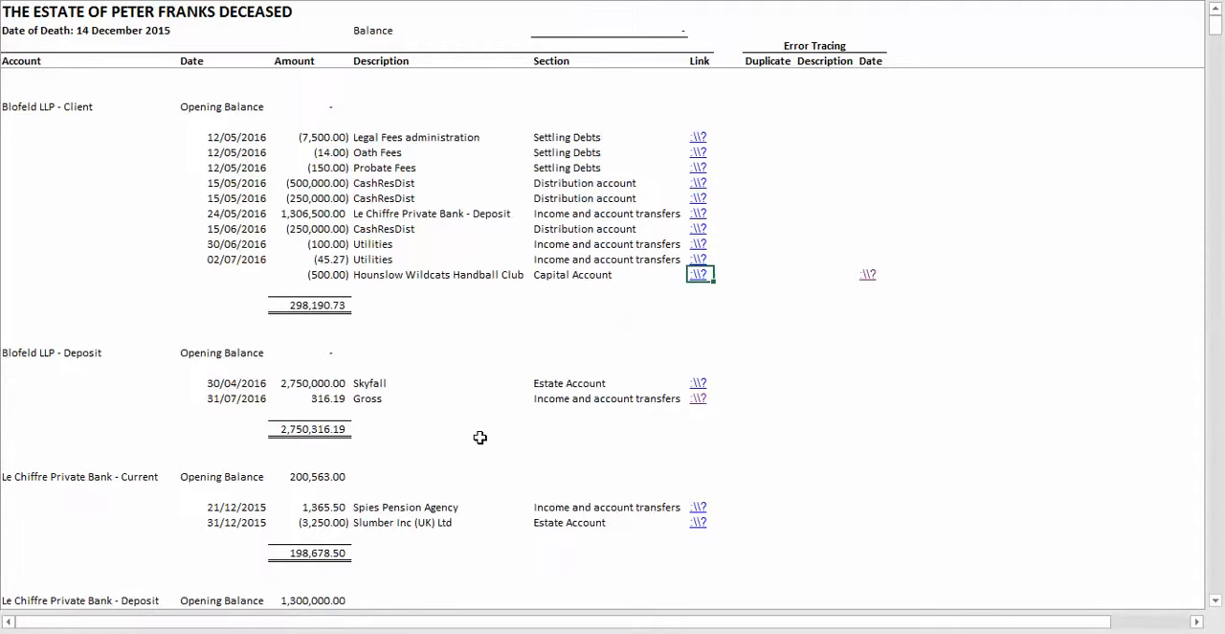
Step: Rerun the Cash Balances report from Brightcel Home to include the newly dated legacy payment
{"action": "right_click", "coordinate": [769, 259]}
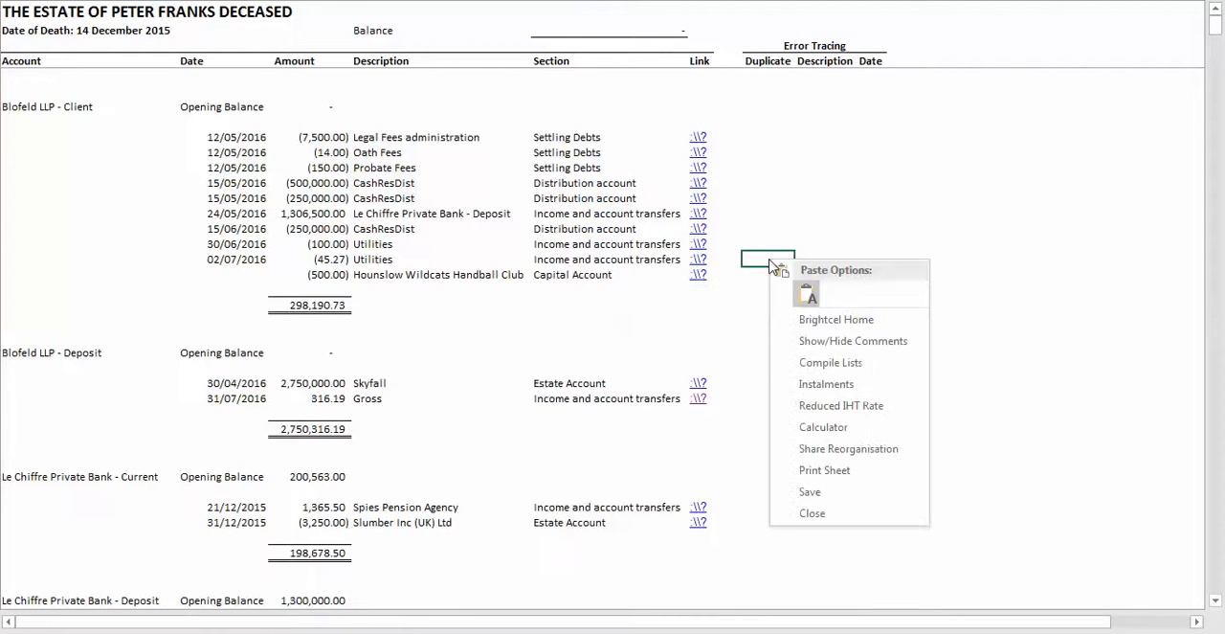
{"action": "left_click", "coordinate": [802, 322]}
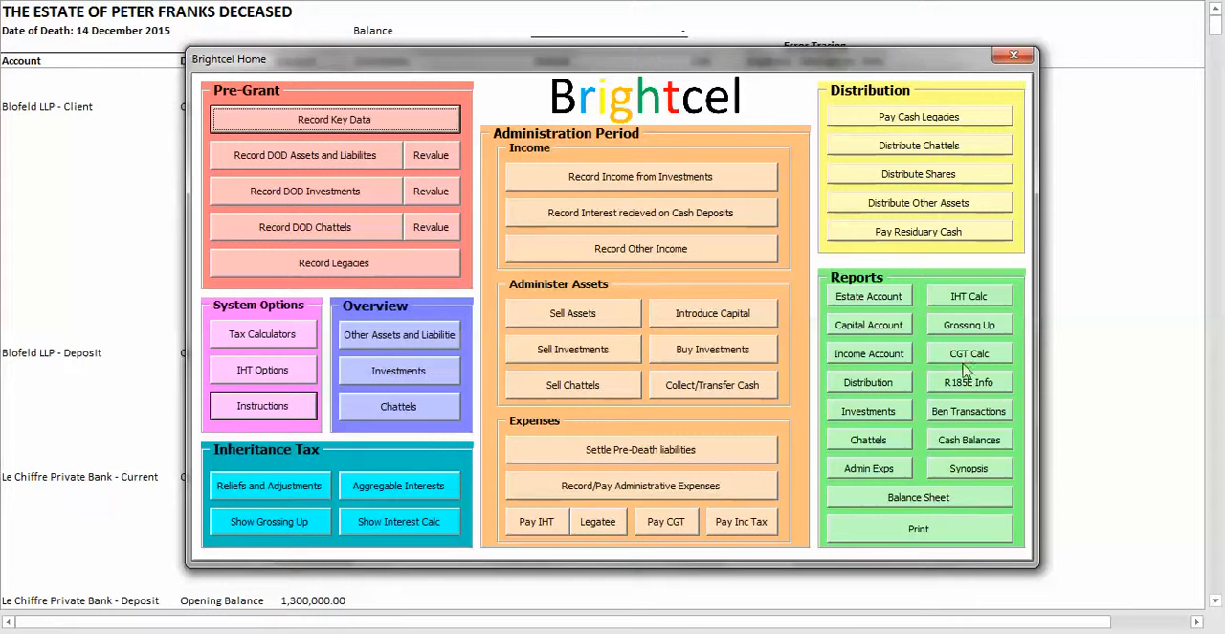
{"action": "left_click", "coordinate": [960, 438]}
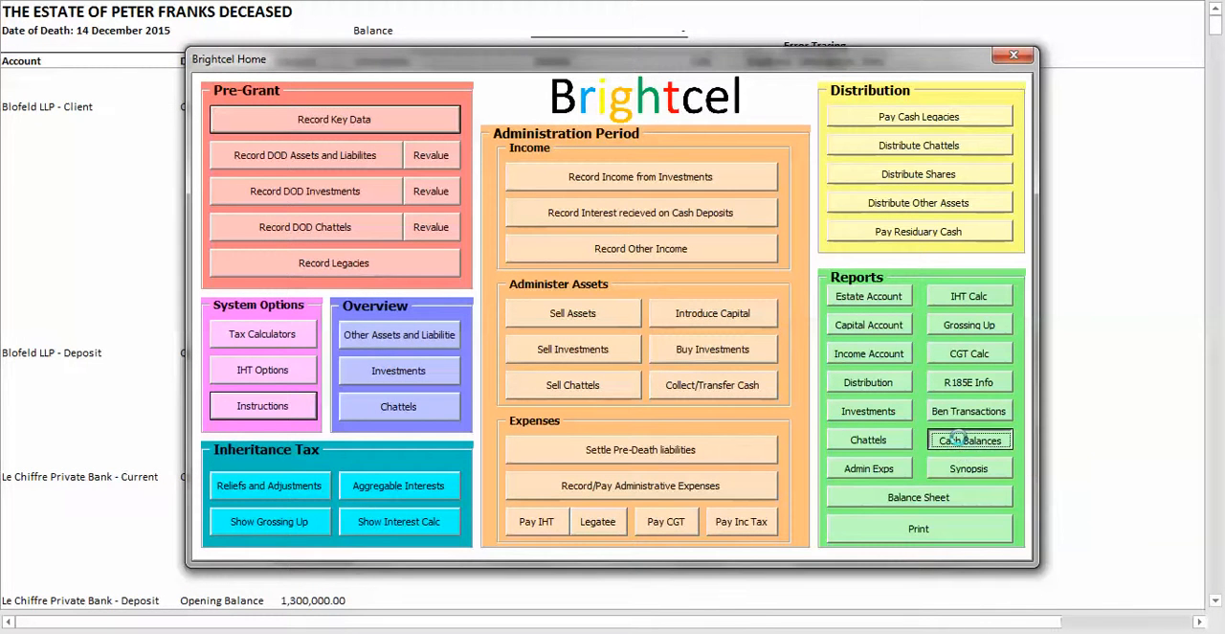